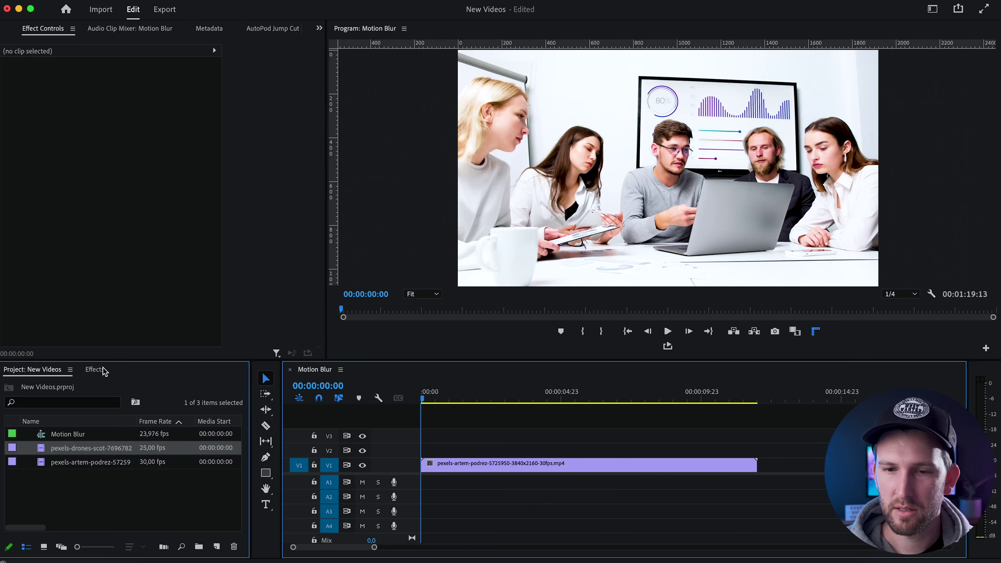
Show the Effects panel beside the Project panel for the office meeting clip
{"action": "left_click", "coordinate": [103, 373]}
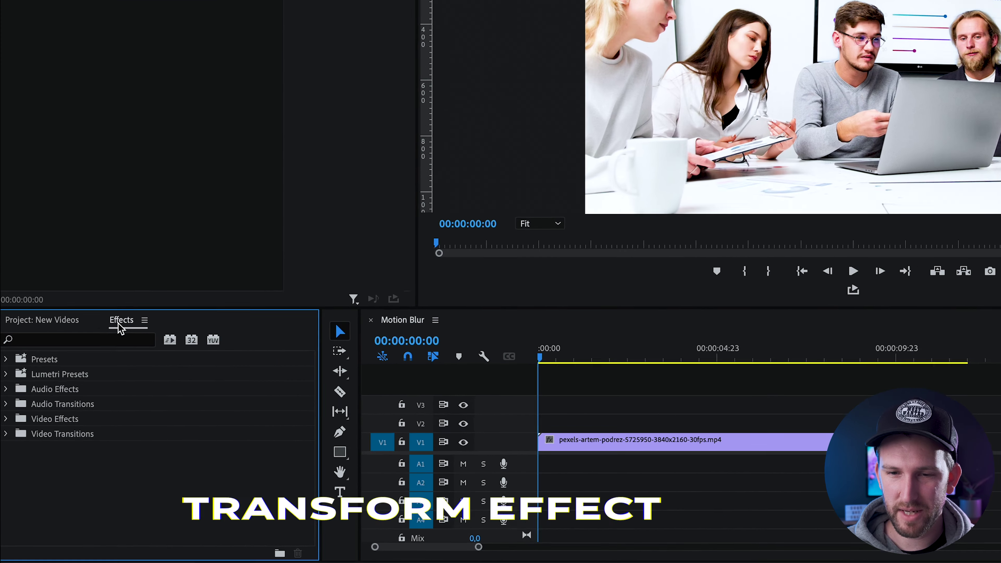
Search 'transform' and apply Distort > Transform to the meeting clip on the timeline
{"action": "left_click", "coordinate": [93, 385]}
{"action": "type", "text": "transform"}
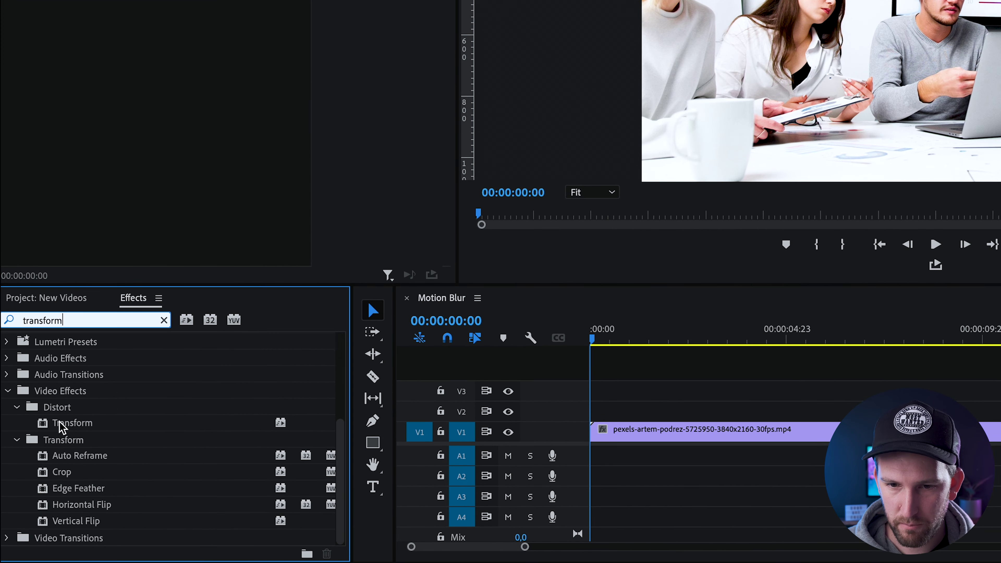
{"action": "left_click_drag", "start_coordinate": [63, 423], "coordinate": [654, 441]}
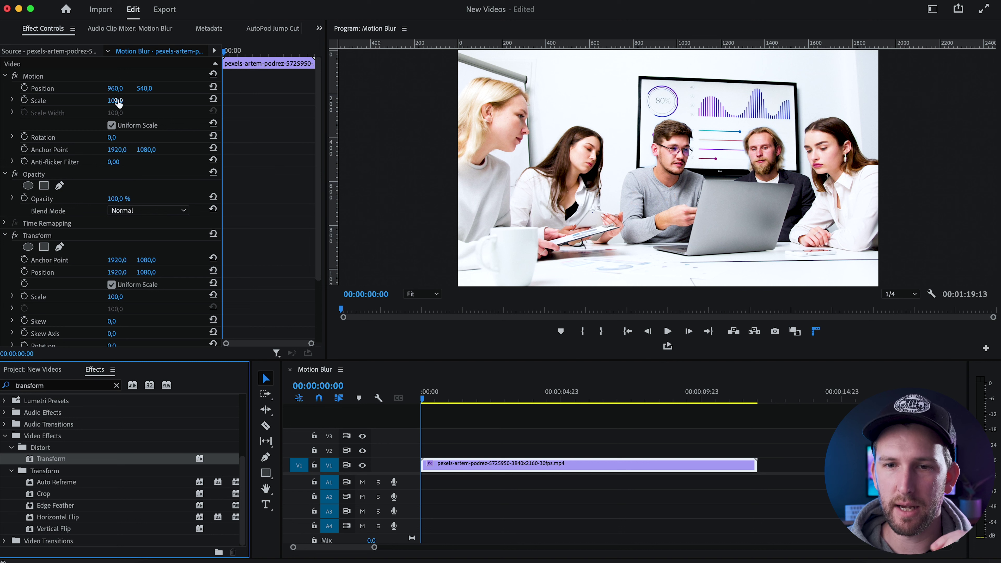
Keyframe Motion Scale and Position, zooming to Scale 175 at 00:00:01:18, and preview it
{"action": "left_click", "coordinate": [25, 101]}
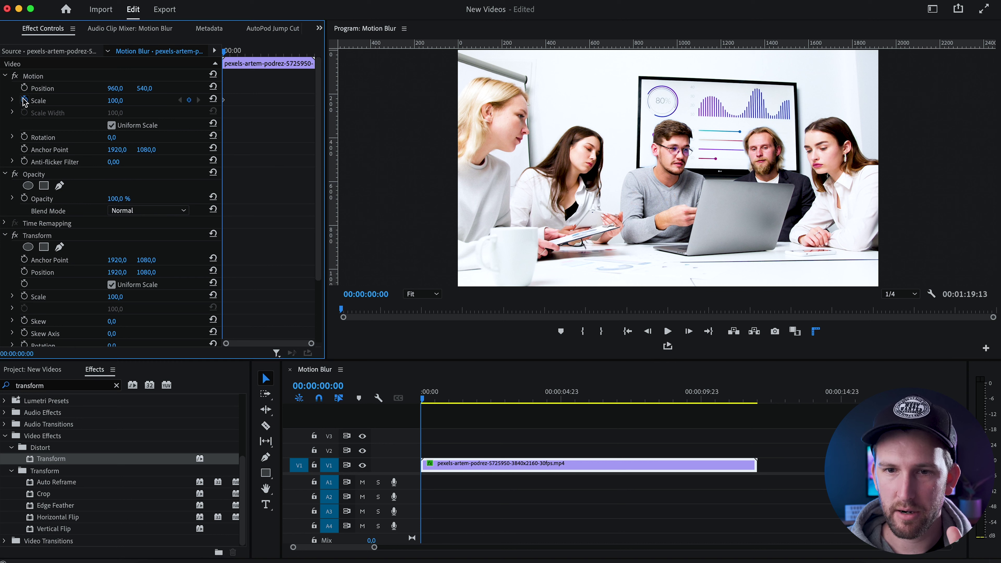
{"action": "left_click", "coordinate": [25, 88]}
{"action": "left_click", "coordinate": [235, 52]}
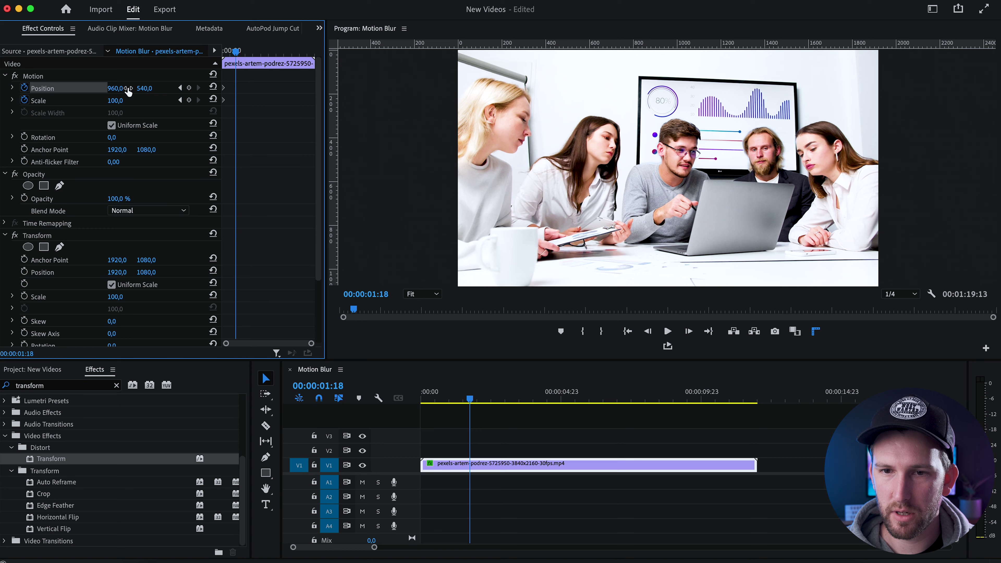
{"action": "left_click_drag", "start_coordinate": [115, 101], "coordinate": [124, 102]}
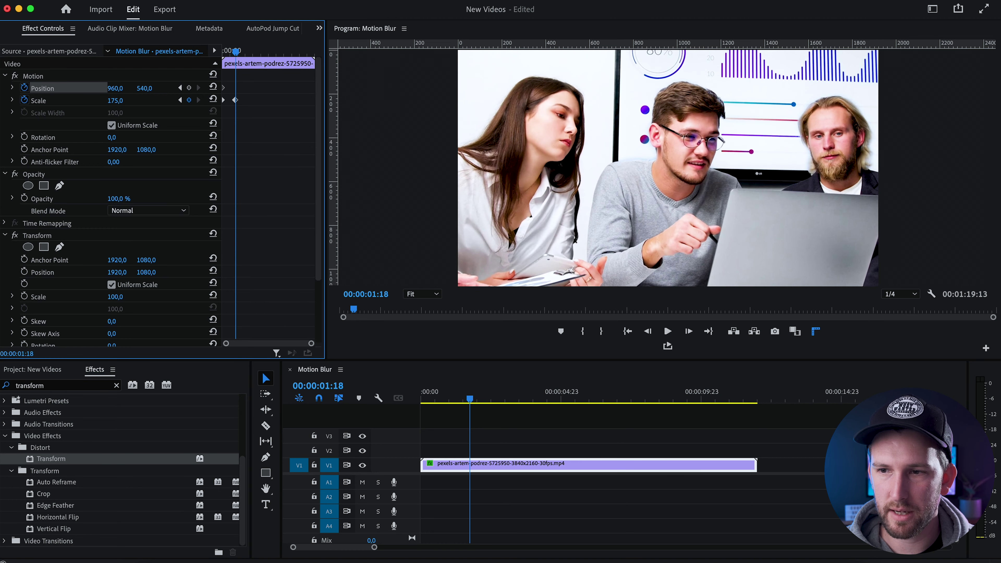
{"action": "key", "text": "Home"}
{"action": "key", "text": "space"}
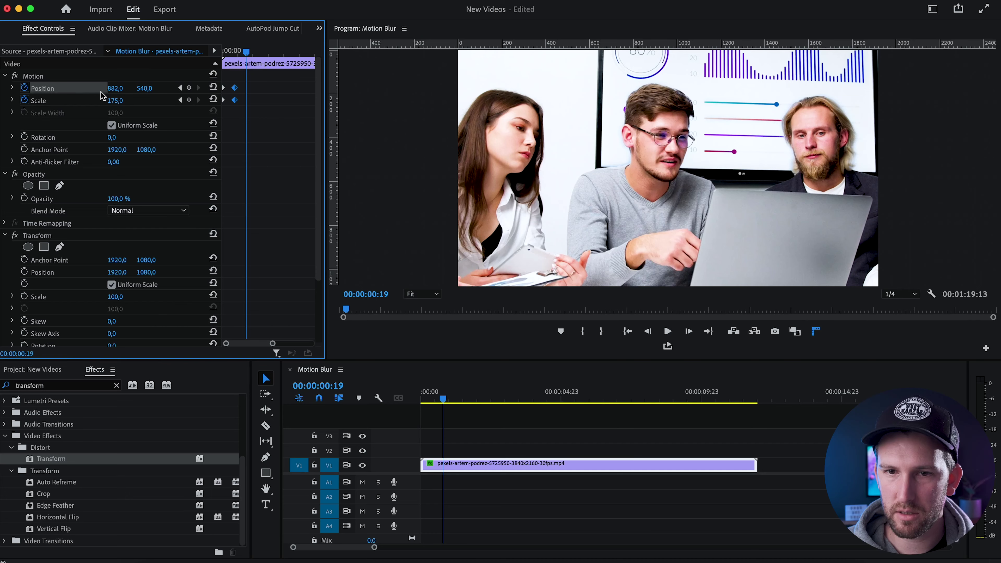
Turn off the Scale and Position stopwatches, deleting their keyframes
{"action": "left_click", "coordinate": [25, 100]}
{"action": "key", "text": "Return"}
{"action": "left_click", "coordinate": [24, 87]}
{"action": "key", "text": "Return"}
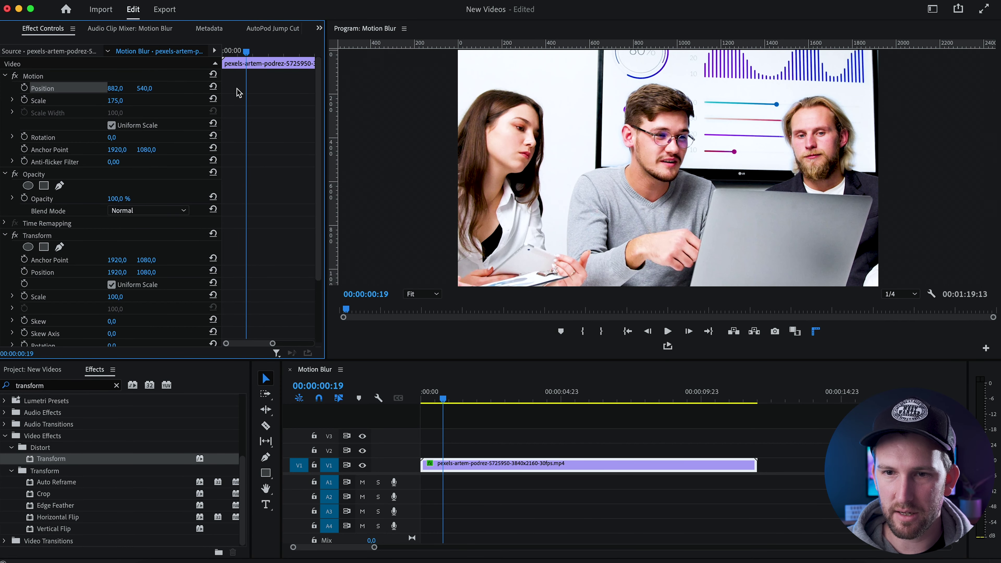
Keyframe Transform Position and Scale to zoom from 100 to 221 by 00:00:00:10, reframed at X 1740
{"action": "key", "text": "Home"}
{"action": "scroll", "coordinate": [24, 230], "scroll_direction": "down", "scroll_amount": 3}
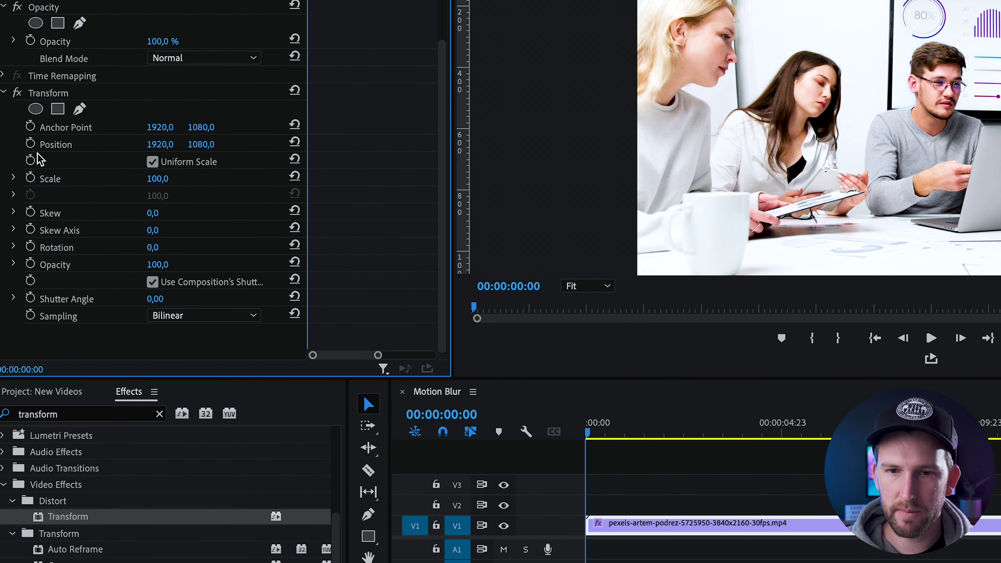
{"action": "left_click", "coordinate": [26, 169]}
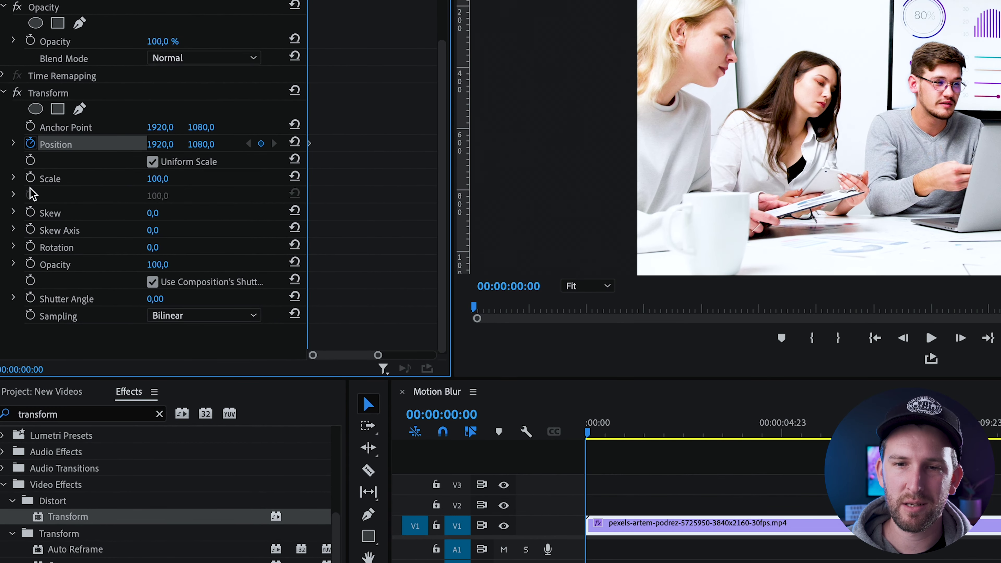
{"action": "left_click", "coordinate": [30, 178]}
{"action": "key", "text": "shift+Right"}
{"action": "key", "text": "shift+Right"}
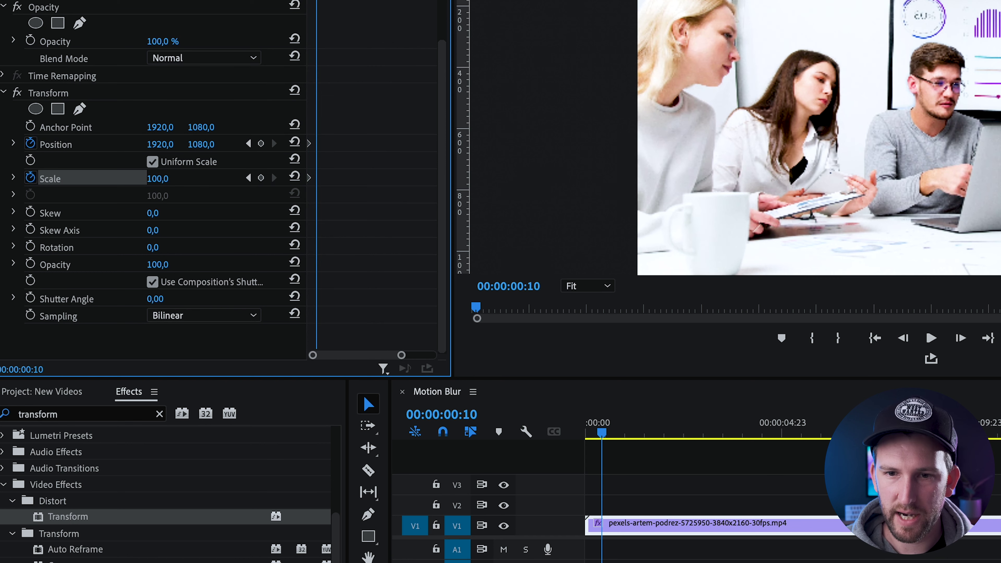
{"action": "left_click_drag", "start_coordinate": [148, 179], "coordinate": [195, 180]}
{"action": "left_click_drag", "start_coordinate": [160, 145], "coordinate": [130, 144]}
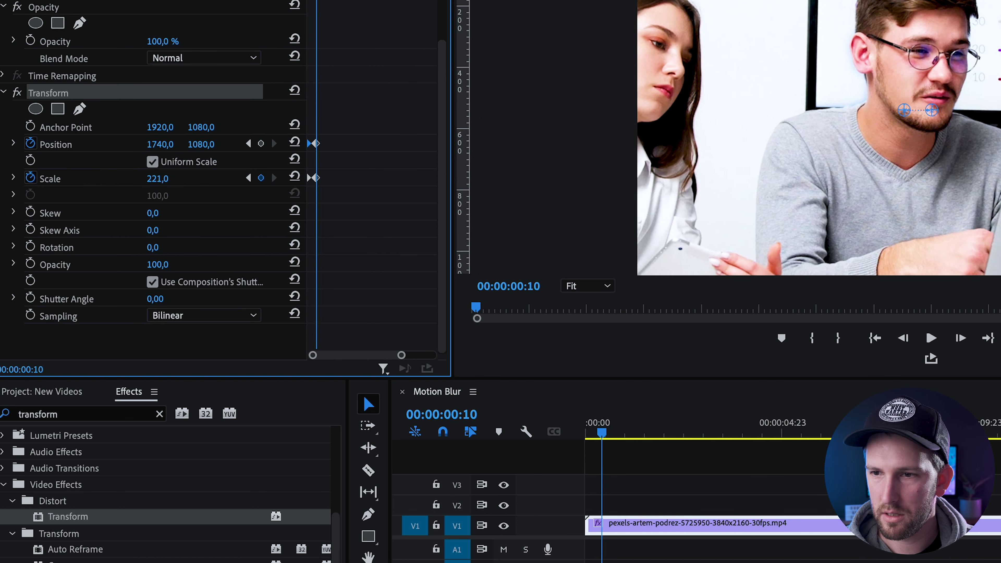
{"action": "left_click_drag", "start_coordinate": [192, 145], "coordinate": [233, 144]}
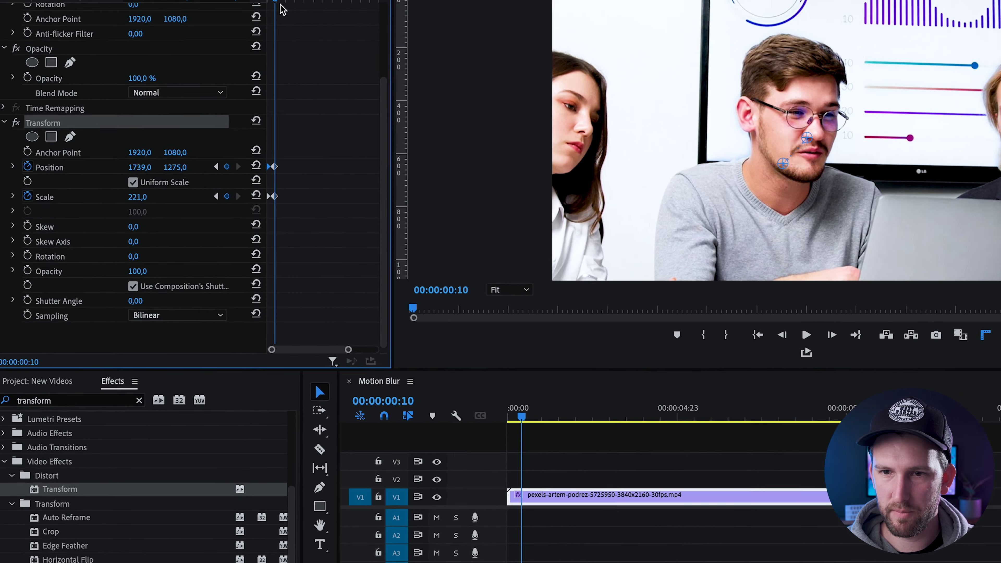
{"action": "mouse_move", "coordinate": [283, 9]}
{"action": "left_mouse_down"}
{"action": "mouse_move", "coordinate": [268, 5]}
{"action": "mouse_move", "coordinate": [278, 5]}
{"action": "left_mouse_up"}
{"action": "left_click_drag", "start_coordinate": [237, 55], "coordinate": [178, 72]}
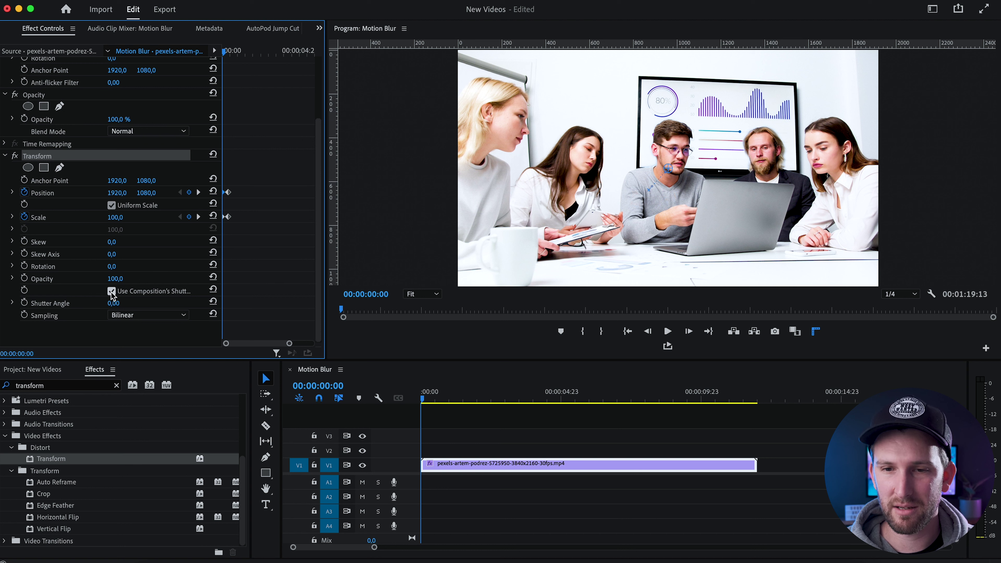
Uncheck 'Use Composition's Shutter Angle' so Transform uses its own Shutter Angle
{"action": "left_click", "coordinate": [118, 305]}
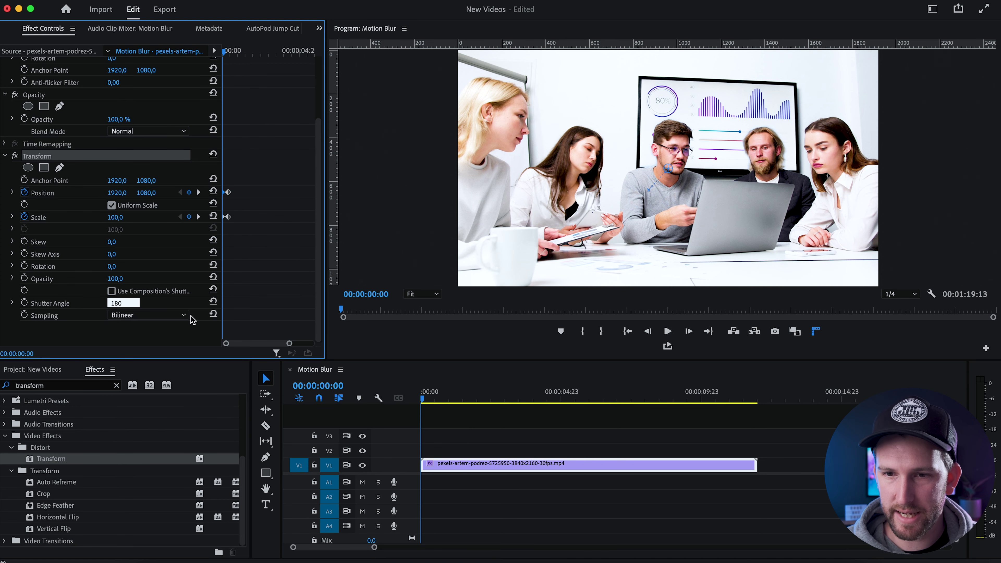
Shift the Transform zoom keyframes slightly earlier and play back the blurred zoom
{"action": "key", "text": "Right"}
{"action": "mouse_move", "coordinate": [230, 56]}
{"action": "left_mouse_down"}
{"action": "mouse_move", "coordinate": [248, 57]}
{"action": "mouse_move", "coordinate": [238, 55]}
{"action": "left_mouse_up"}
{"action": "left_click_drag", "start_coordinate": [292, 149], "coordinate": [254, 272]}
{"action": "mouse_move", "coordinate": [273, 216]}
{"action": "left_mouse_down"}
{"action": "mouse_move", "coordinate": [242, 218]}
{"action": "mouse_move", "coordinate": [258, 218]}
{"action": "left_mouse_up"}
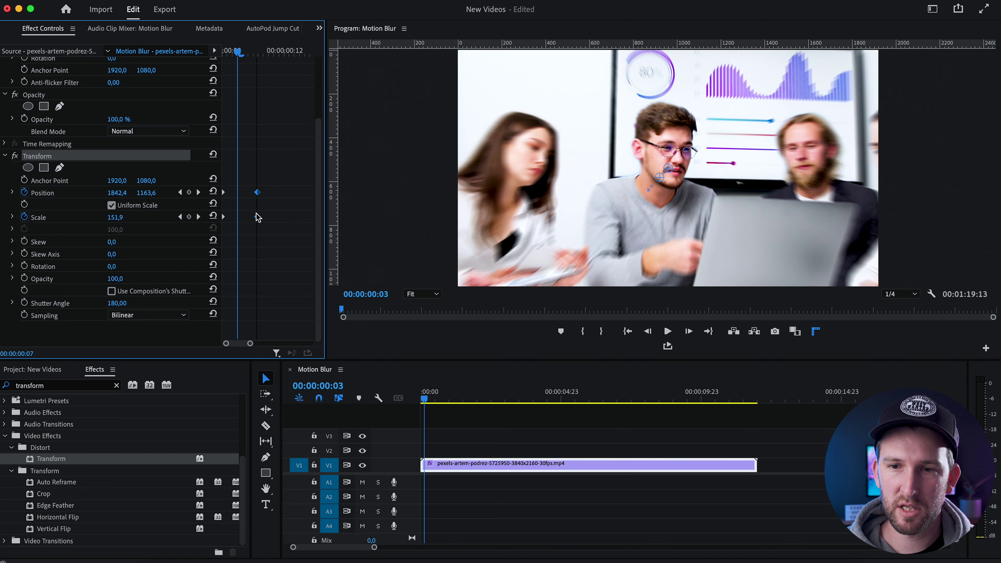
{"action": "key", "text": "space"}
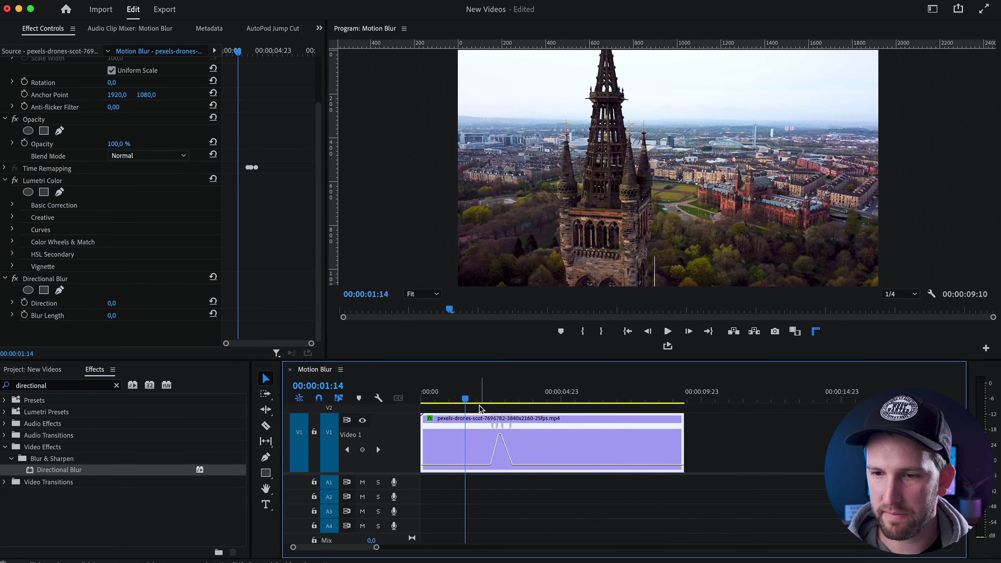
{"action": "left_click", "coordinate": [485, 397]}
{"action": "left_click_drag", "start_coordinate": [488, 397], "coordinate": [513, 404]}
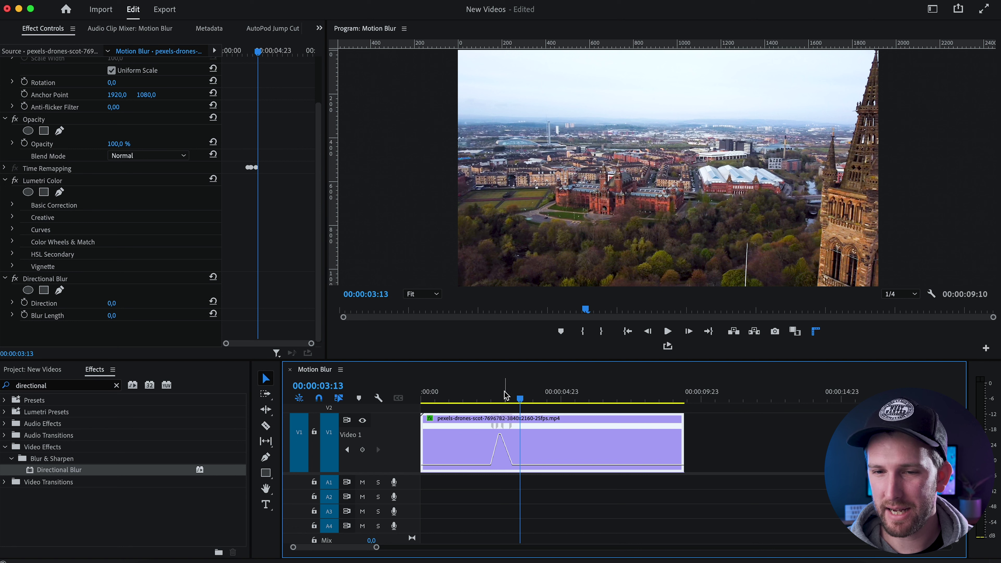
{"action": "left_click_drag", "start_coordinate": [492, 402], "coordinate": [474, 396]}
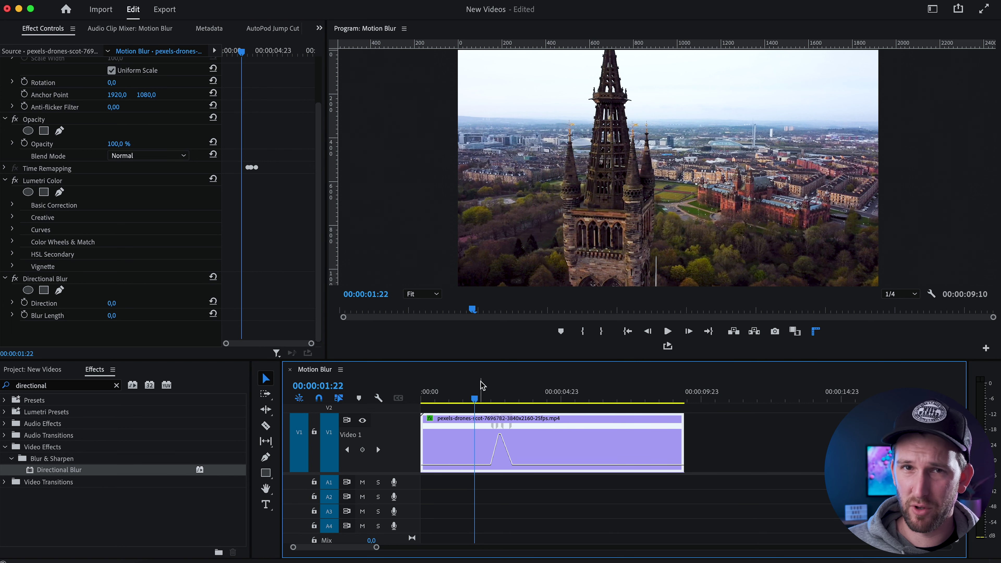
Nest the drone clip on the timeline into Nested Sequence 01
{"action": "right_click", "coordinate": [516, 432]}
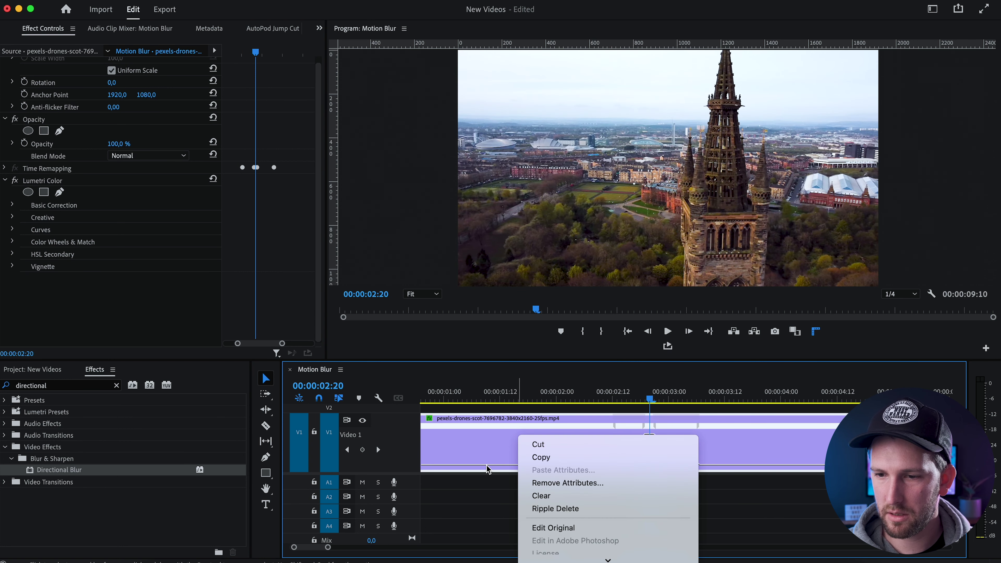
{"action": "scroll", "coordinate": [607, 469], "scroll_direction": "down", "scroll_amount": 5}
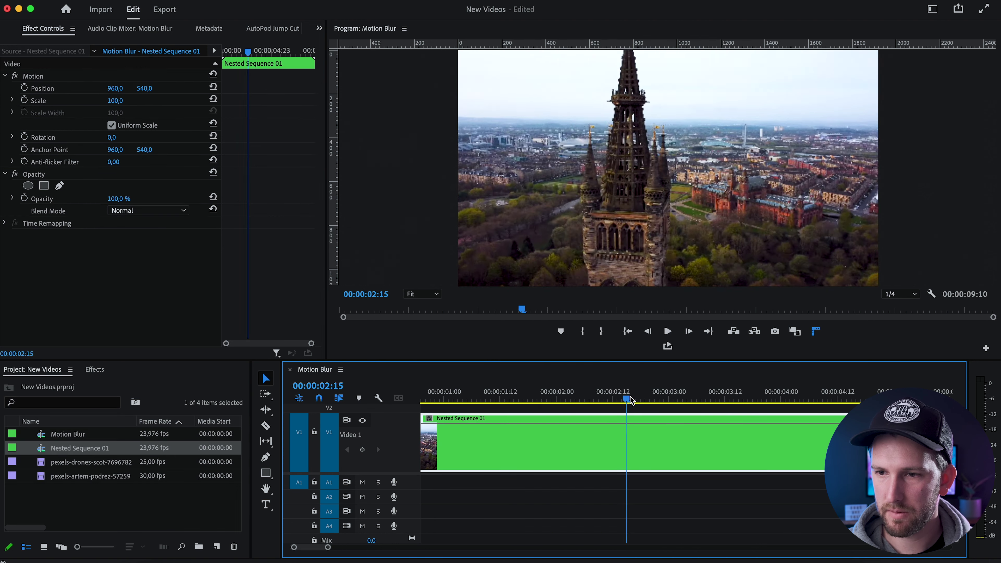
{"action": "left_click_drag", "start_coordinate": [627, 398], "coordinate": [606, 399]}
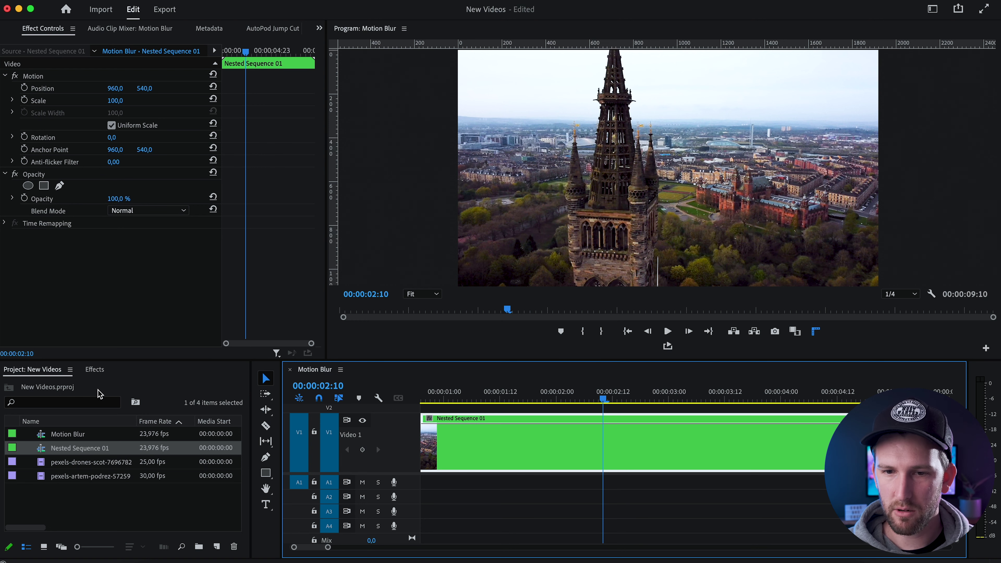
Apply Blur & Sharpen > Directional Blur to Nested Sequence 01
{"action": "left_click", "coordinate": [94, 369]}
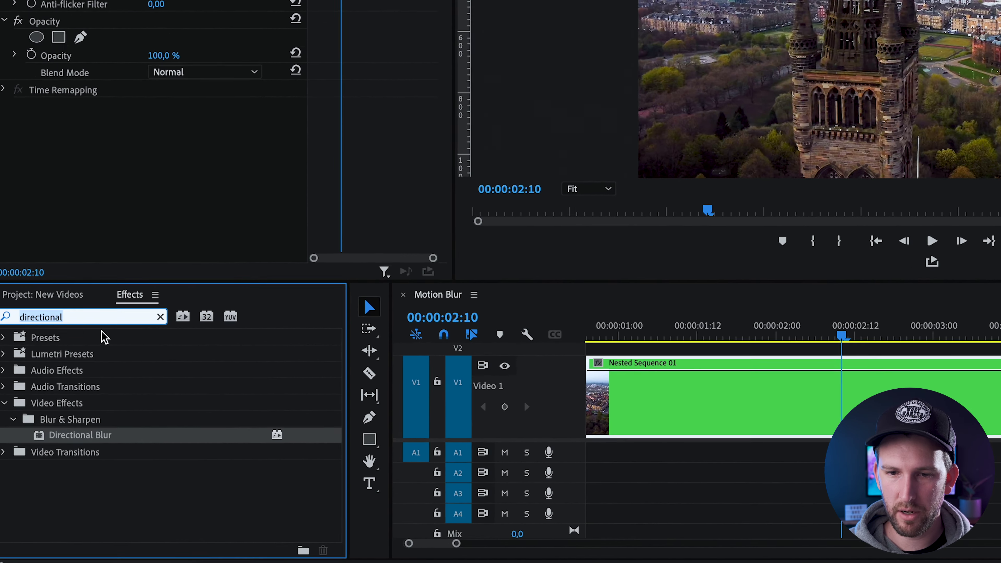
{"action": "left_click_drag", "start_coordinate": [79, 435], "coordinate": [742, 396]}
{"action": "left_click_drag", "start_coordinate": [841, 336], "coordinate": [867, 338]}
At 00:00:02:20, set Blur Length to 35 and angle Direction to about 87°
{"action": "left_click_drag", "start_coordinate": [785, 340], "coordinate": [821, 343]}
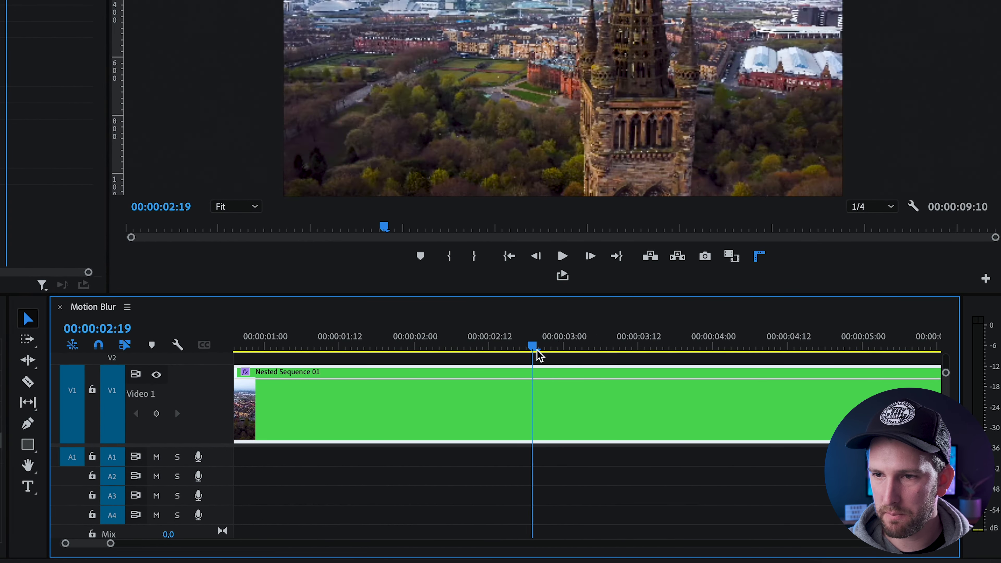
{"action": "mouse_move", "coordinate": [539, 355]}
{"action": "left_mouse_down"}
{"action": "mouse_move", "coordinate": [578, 353]}
{"action": "mouse_move", "coordinate": [489, 353]}
{"action": "mouse_move", "coordinate": [552, 354]}
{"action": "mouse_move", "coordinate": [543, 354]}
{"action": "left_mouse_up"}
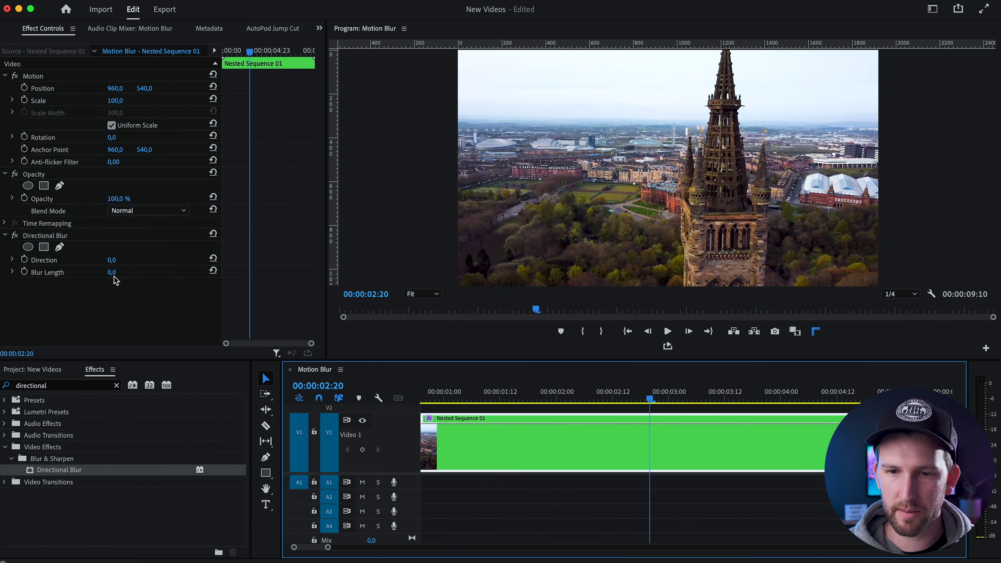
{"action": "mouse_move", "coordinate": [114, 273]}
{"action": "left_mouse_down"}
{"action": "mouse_move", "coordinate": [127, 273]}
{"action": "mouse_move", "coordinate": [116, 273]}
{"action": "left_mouse_up"}
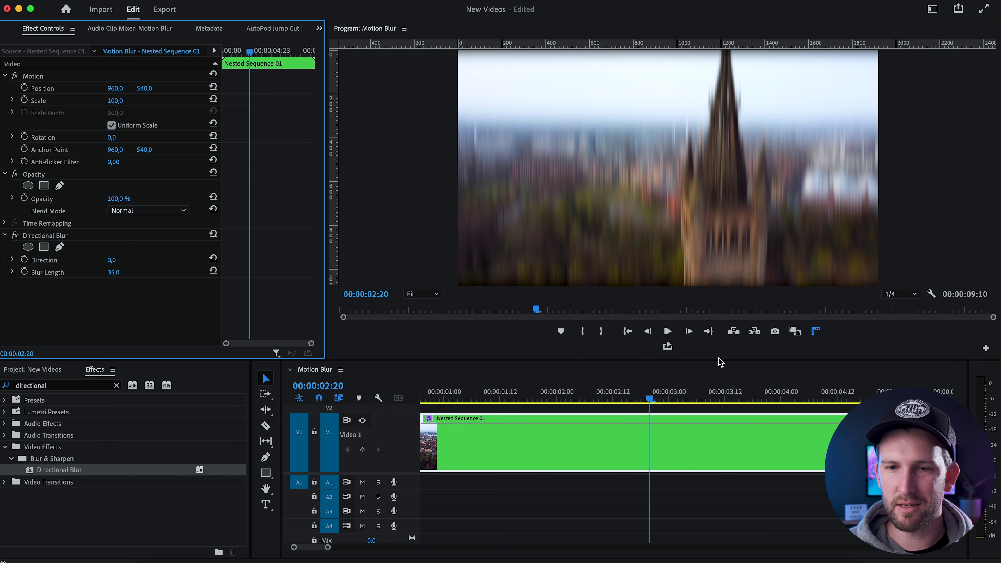
{"action": "mouse_move", "coordinate": [113, 260]}
{"action": "left_mouse_down"}
{"action": "mouse_move", "coordinate": [147, 260]}
{"action": "mouse_move", "coordinate": [117, 259]}
{"action": "left_mouse_up"}
Enter Direction 90°, keep Blur Length 35, and add a Blur Length keyframe at 00:00:02:20
{"action": "left_click", "coordinate": [120, 259]}
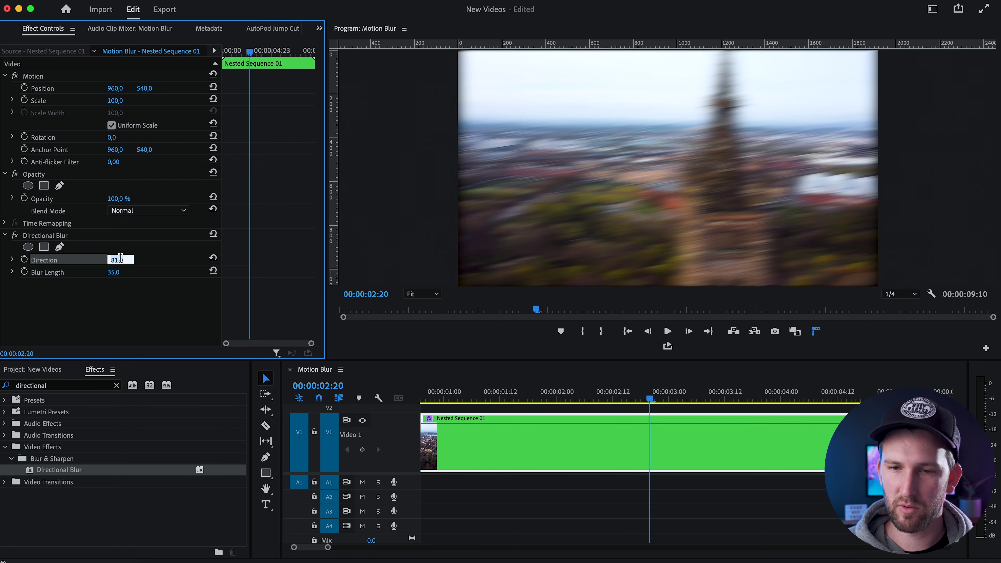
{"action": "type", "text": "90"}
{"action": "key", "text": "Tab"}
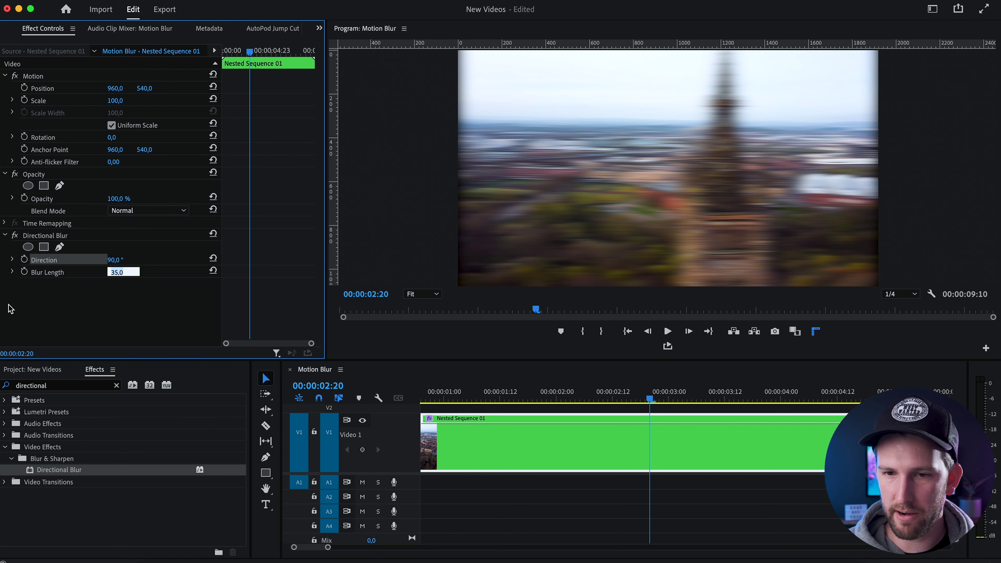
{"action": "left_click", "coordinate": [135, 345]}
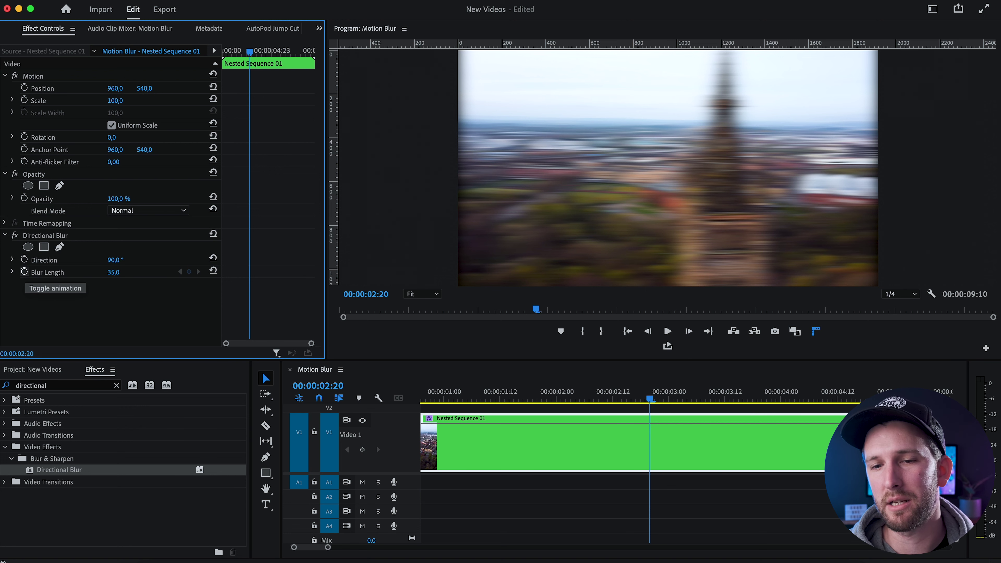
{"action": "left_click", "coordinate": [24, 272]}
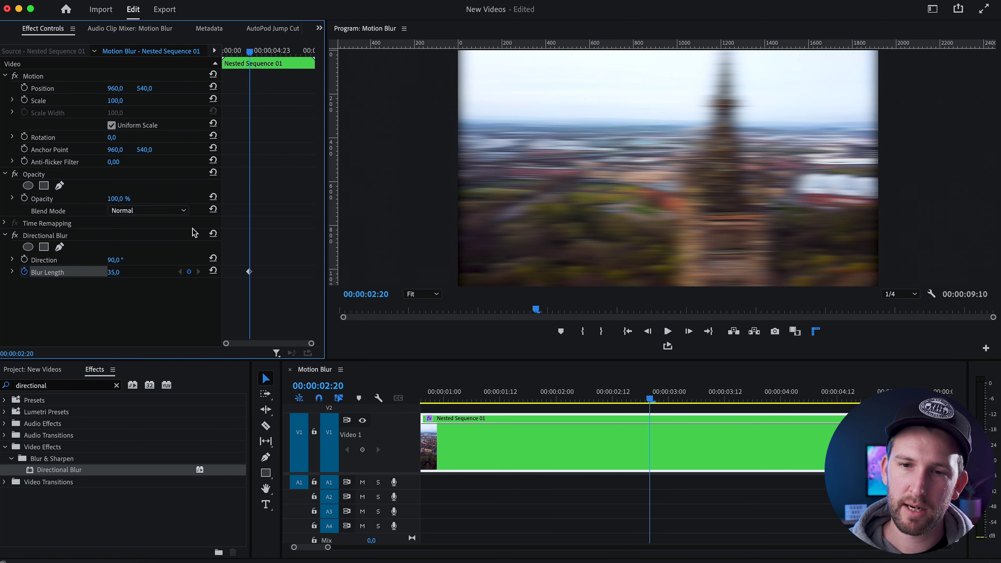
Add Blur Length keyframes of 0 at 00:00:02:12 and 00:00:03:00
{"action": "left_click_drag", "start_coordinate": [251, 58], "coordinate": [248, 60]}
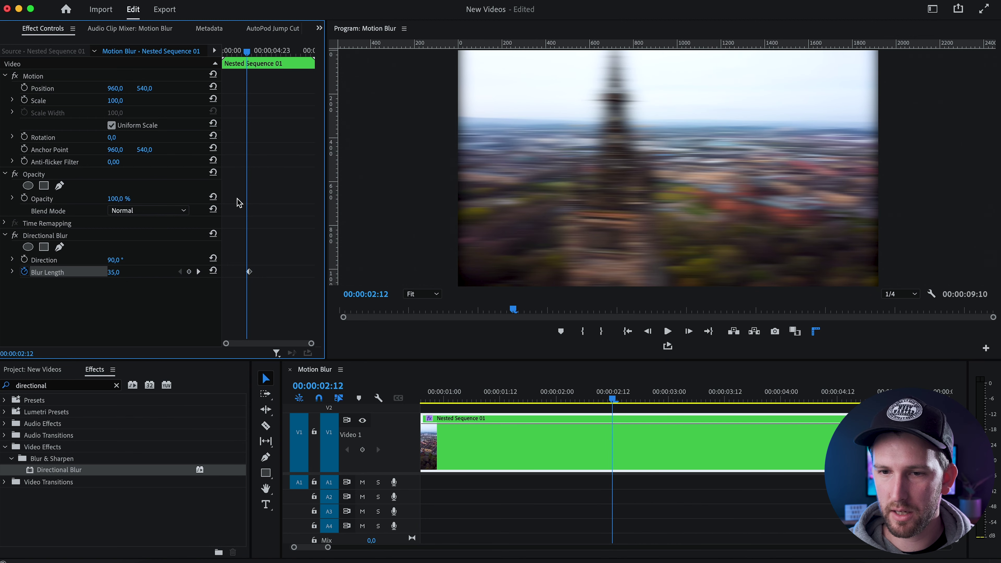
{"action": "type", "text": "0"}
{"action": "key", "text": "Return"}
{"action": "left_click_drag", "start_coordinate": [253, 55], "coordinate": [256, 55]}
{"action": "left_click_drag", "start_coordinate": [132, 276], "coordinate": [116, 276]}
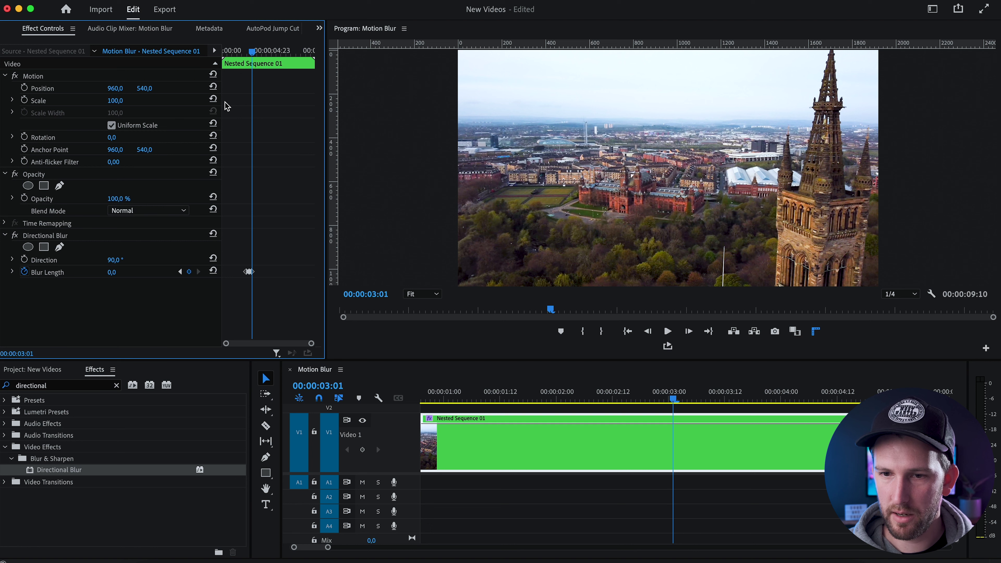
Set the blur keyframe to Bezier interpolation and review the blur ramp
{"action": "right_click", "coordinate": [252, 275]}
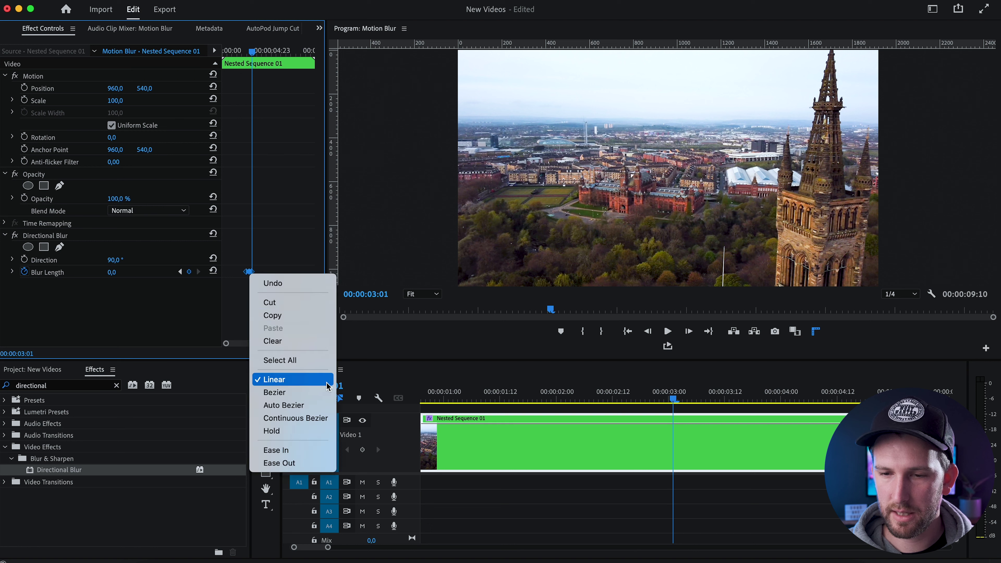
{"action": "left_click", "coordinate": [278, 391]}
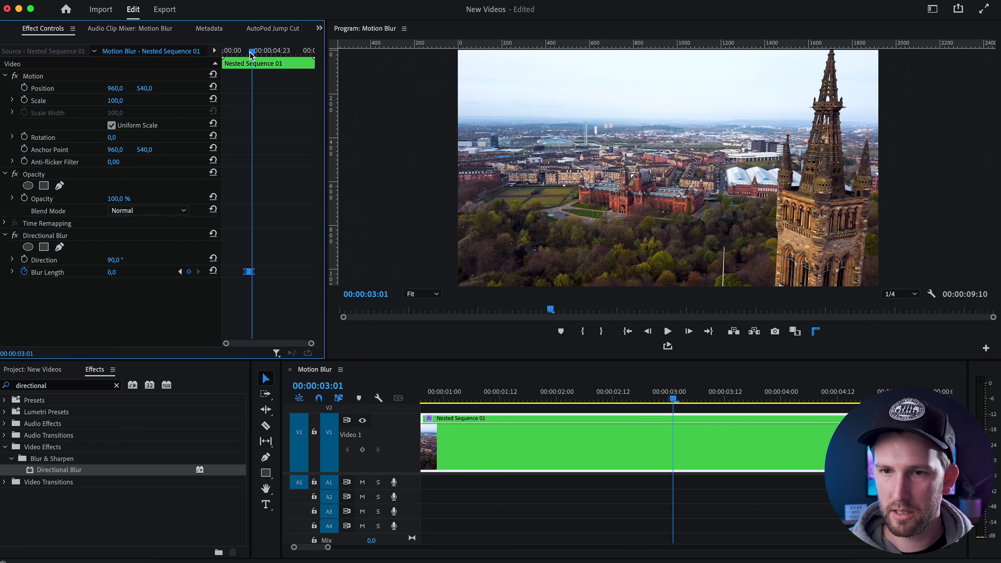
{"action": "left_click_drag", "start_coordinate": [252, 53], "coordinate": [235, 52]}
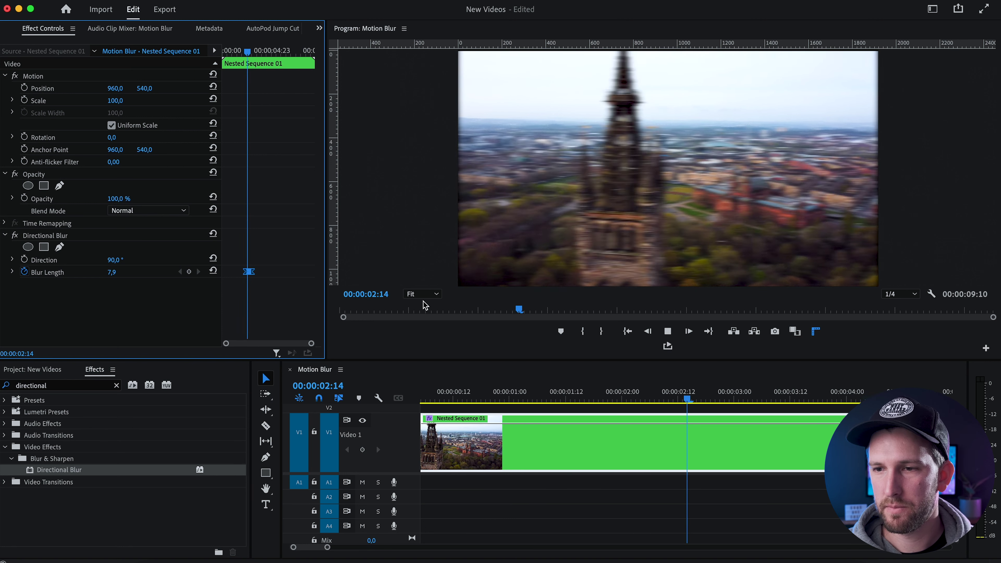
{"action": "key", "text": "space"}
{"action": "left_click", "coordinate": [244, 49]}
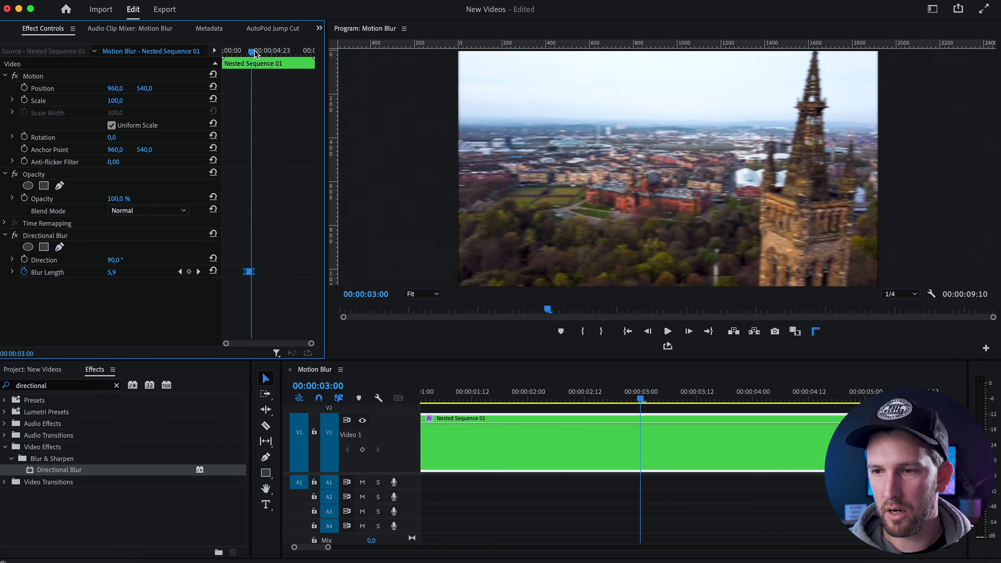
Set the drone shot's Motion Scale to 107 at the peak-blur frame
{"action": "left_click", "coordinate": [247, 50]}
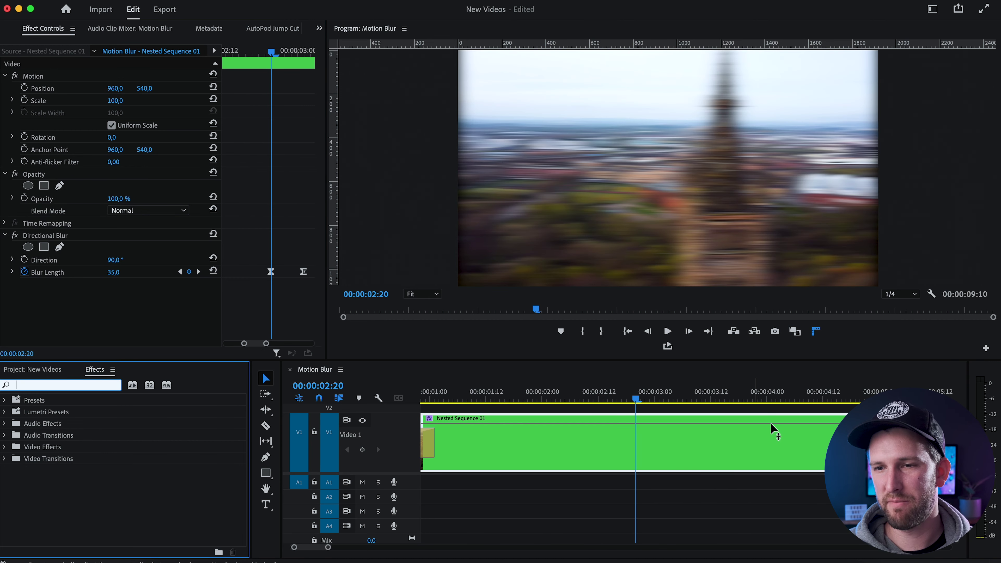
{"action": "left_click_drag", "start_coordinate": [114, 100], "coordinate": [122, 100]}
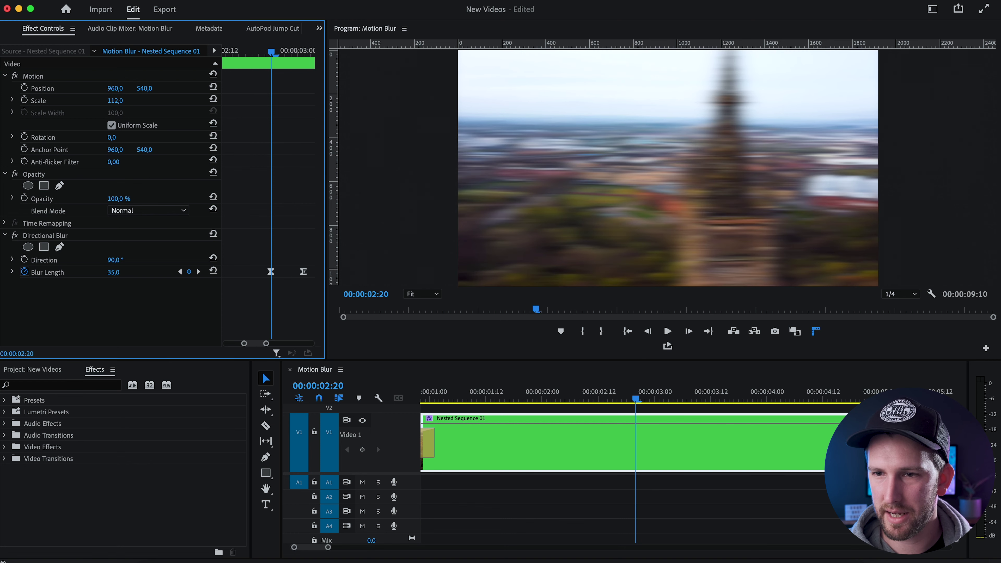
{"action": "left_click", "coordinate": [118, 100]}
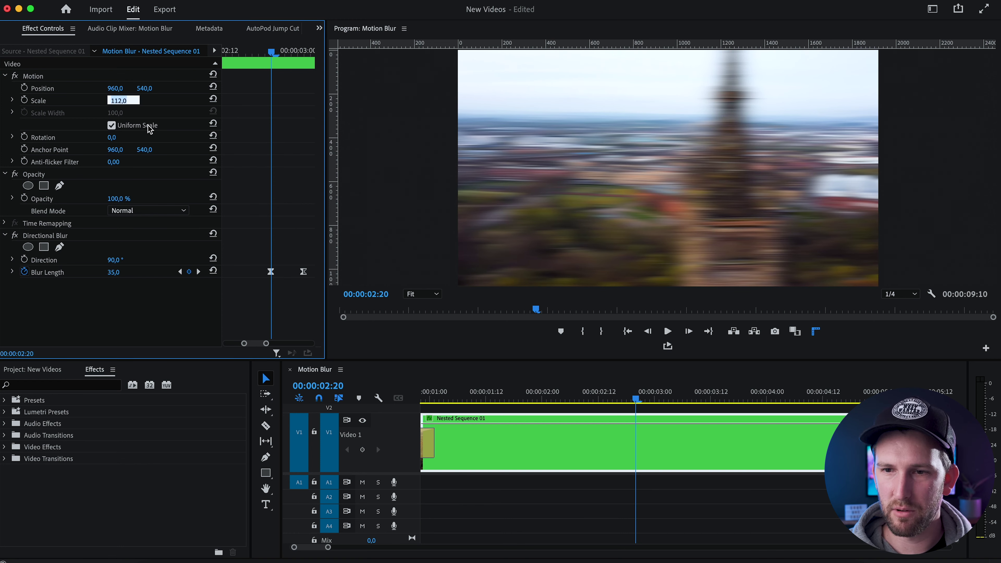
{"action": "type", "text": "99"}
{"action": "key", "text": "Return"}
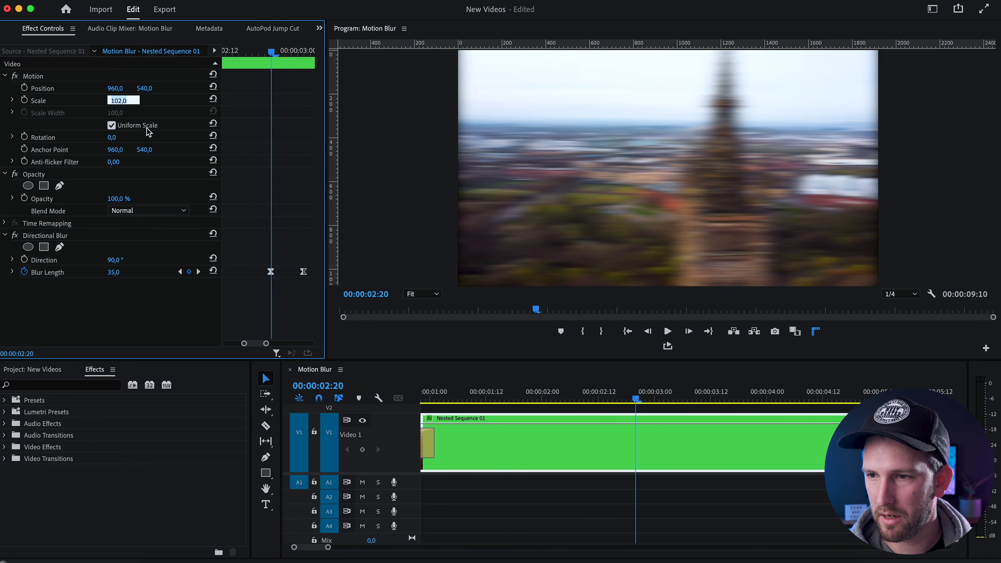
Play back the 107-scale drone shot, then filter the Effects panel for 'echo'
{"action": "key", "text": "space"}
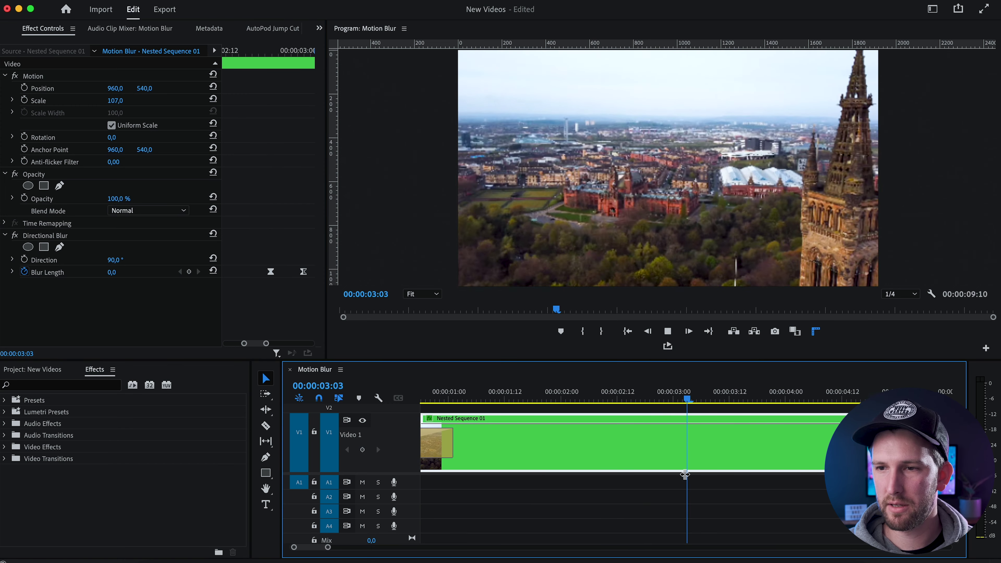
{"action": "key", "text": "space"}
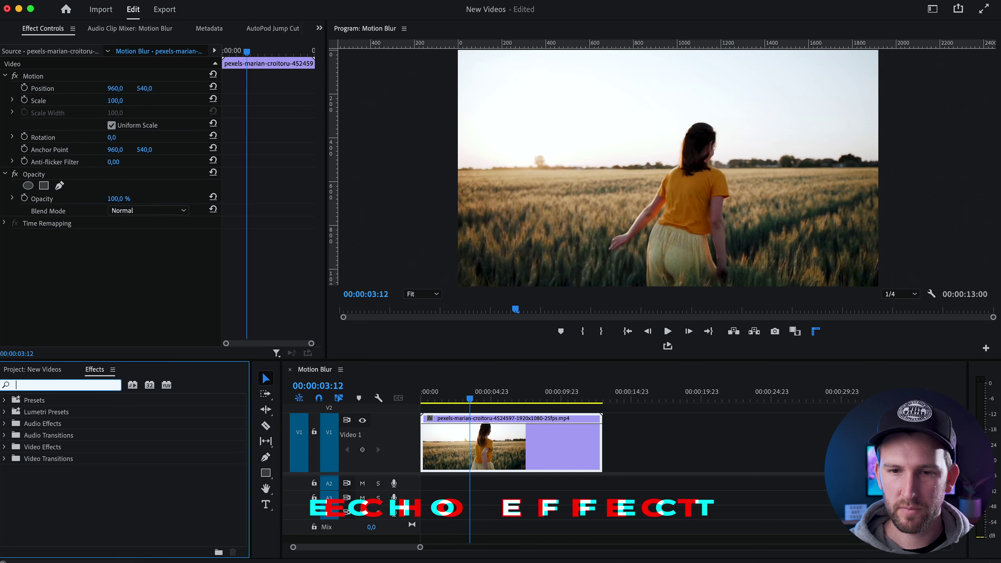
{"action": "type", "text": "echo"}
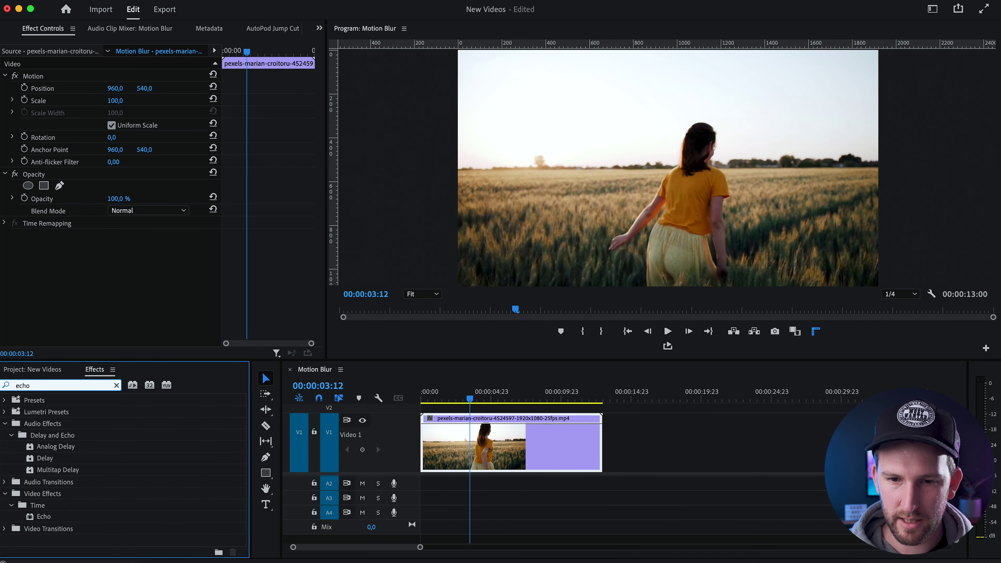
Apply Video Effects > Time > Echo to the wheat-field clip on V1 at default settings
{"action": "left_click_drag", "start_coordinate": [40, 524], "coordinate": [438, 453]}
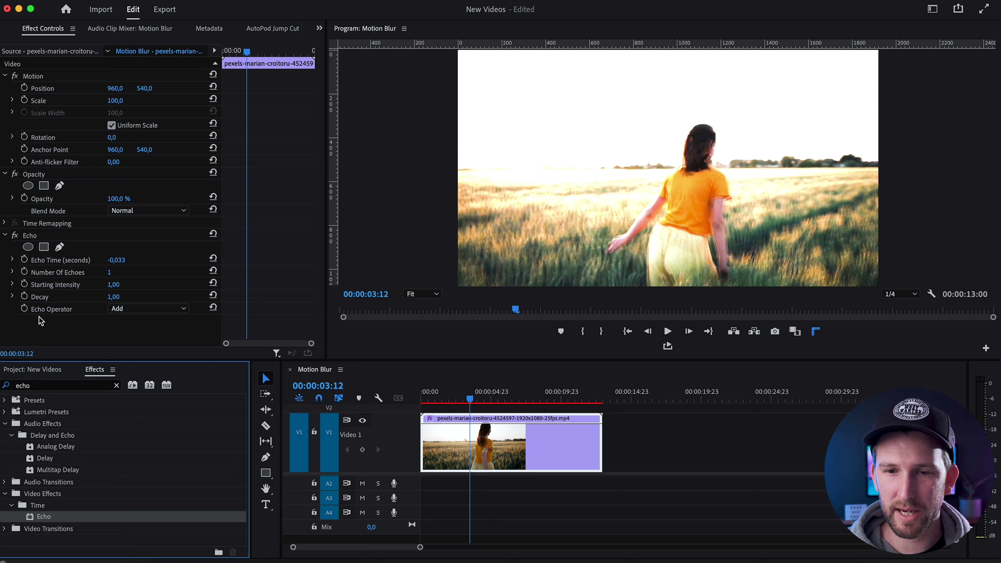
Switch the wheat-field clip's Echo Operator from Add to Screen
{"action": "left_click", "coordinate": [134, 308]}
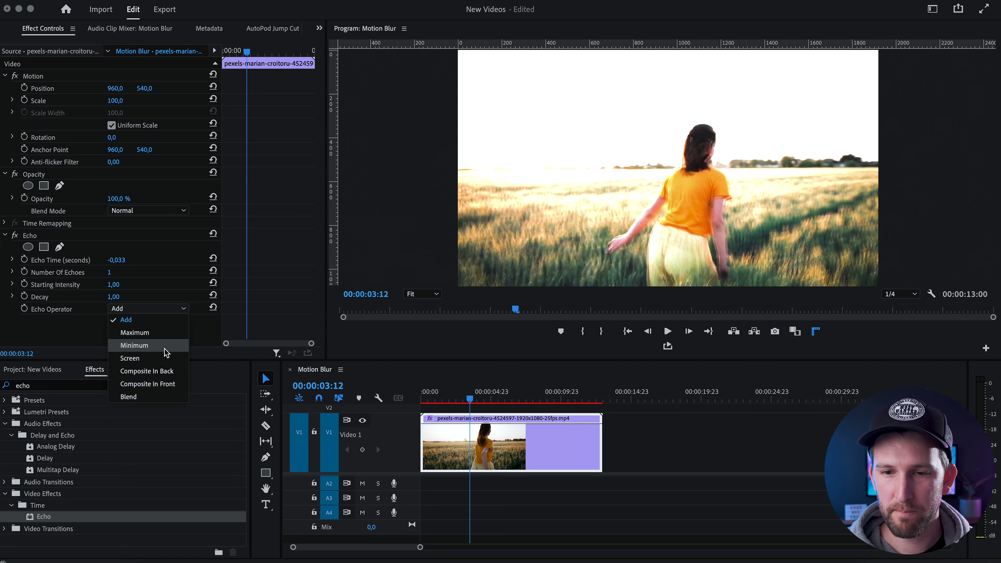
{"action": "left_click", "coordinate": [157, 357]}
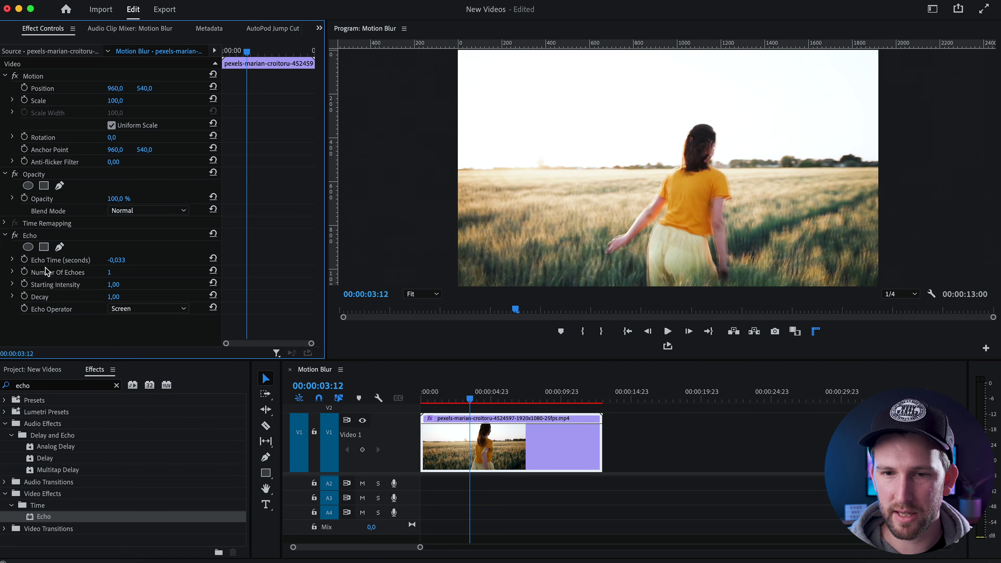
{"action": "left_click", "coordinate": [118, 308]}
{"action": "left_click", "coordinate": [122, 258]}
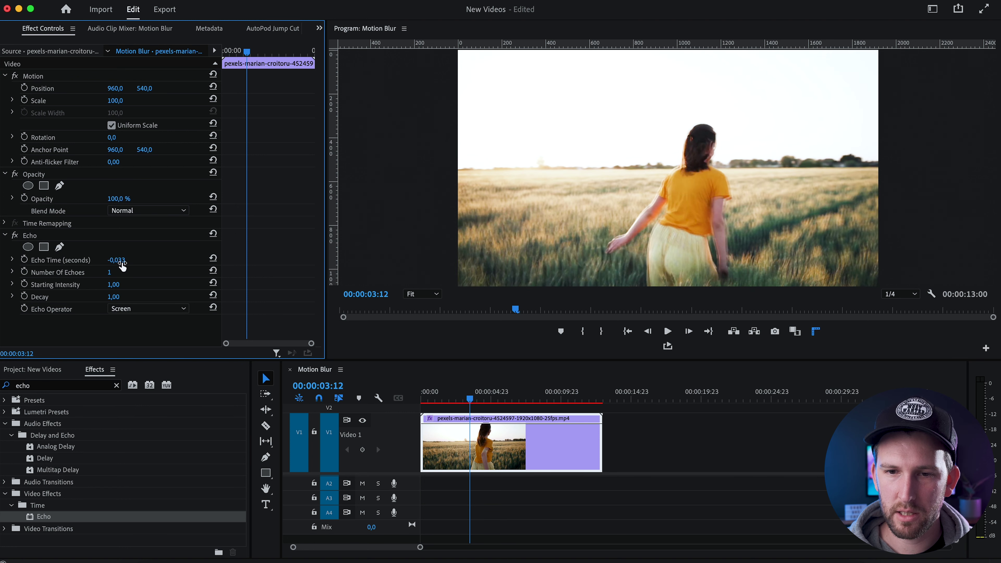
Set the Echo Time to 0,020 seconds and play the sequence to review the echo
{"action": "left_click", "coordinate": [122, 261]}
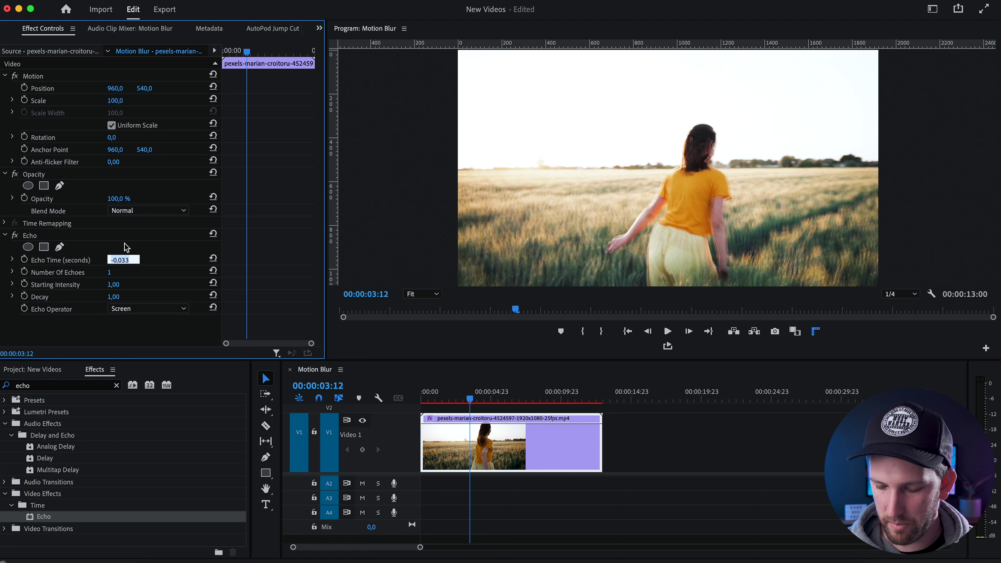
{"action": "type", "text": "0,02"}
{"action": "key", "text": "Return"}
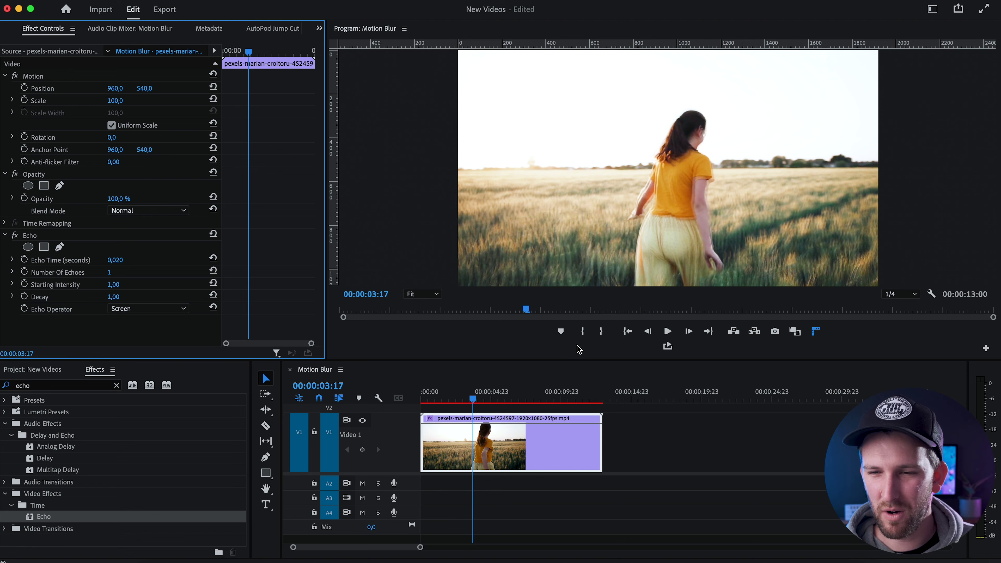
{"action": "left_click", "coordinate": [473, 369]}
{"action": "key", "text": "space"}
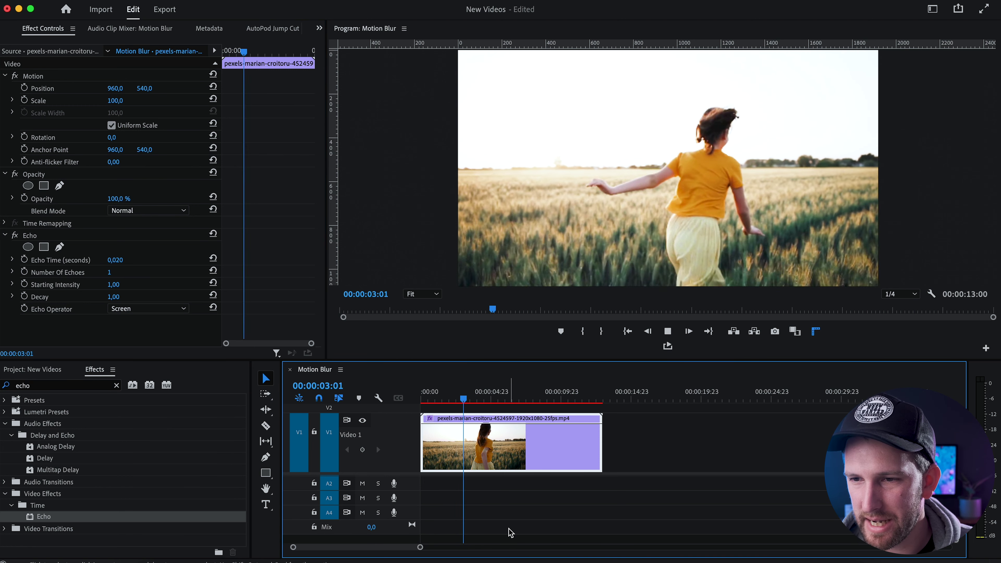